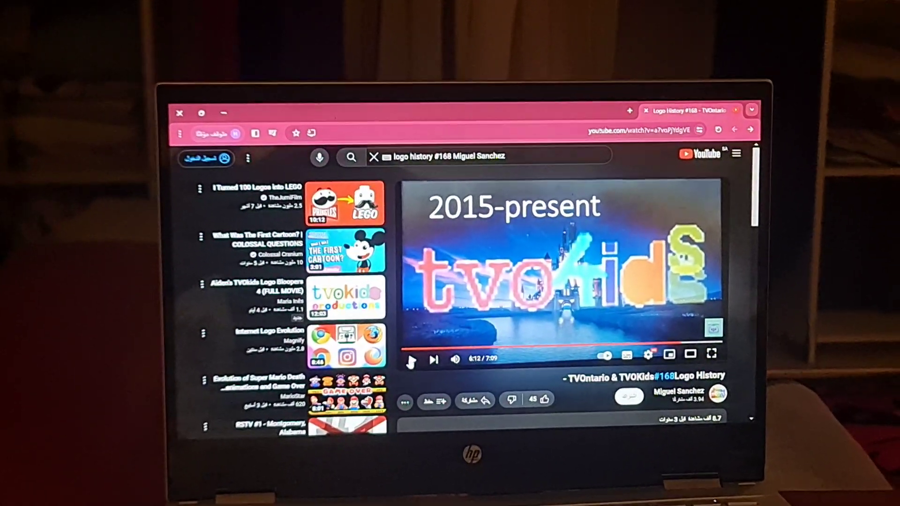
Resume playback of the TVOKids logo history video at its 2015-present segment.
{"action": "left_click", "coordinate": [412, 360]}
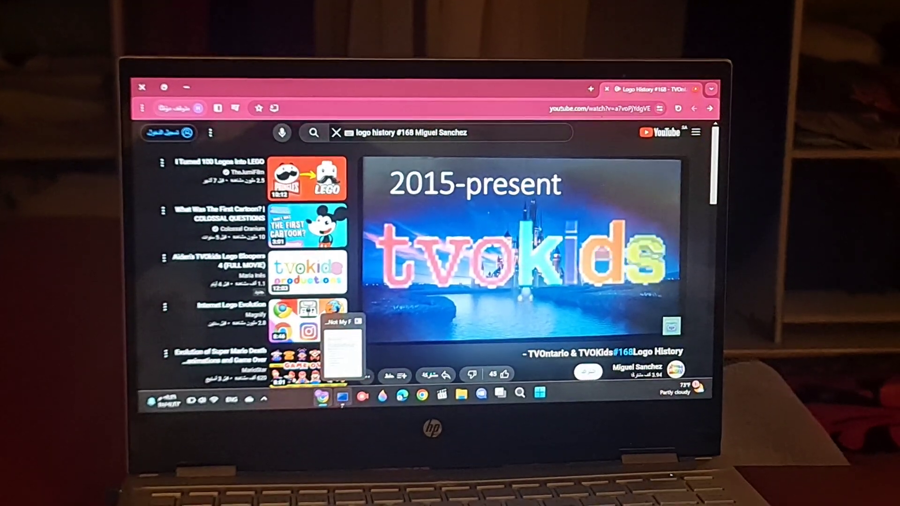
Restore the NotMyFault window over the video, with High IRQL fault (Kernel-mode) selected.
{"action": "left_click", "coordinate": [342, 395]}
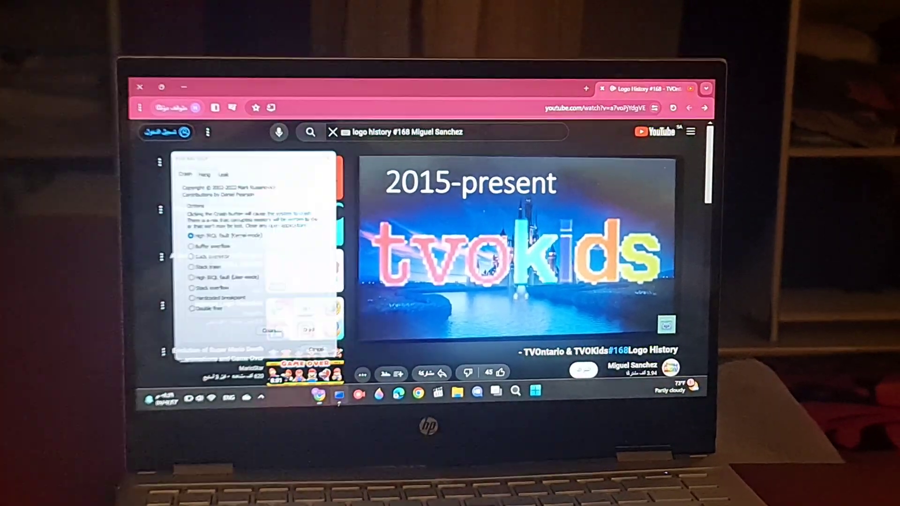